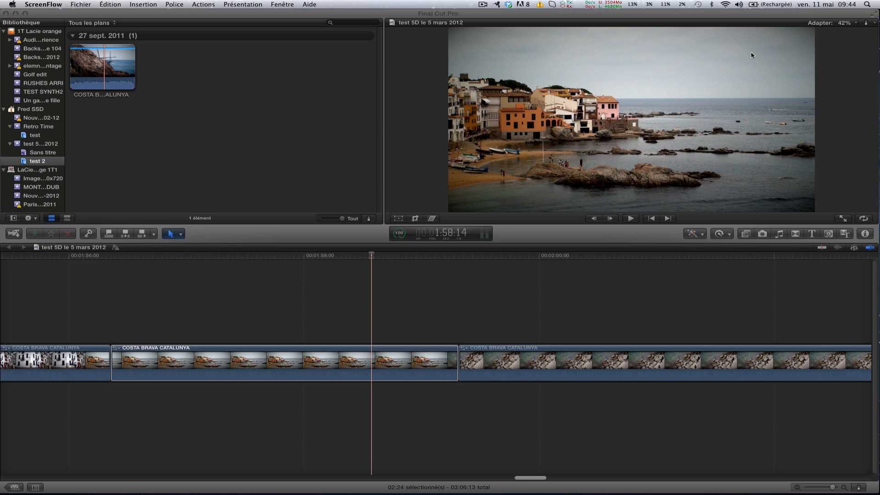
# - Open the color adjustments of Correction 1 for the COSTA BRAVA CATALUNYA clip just before the 2:00 mark
pyautogui.click(317, 377)
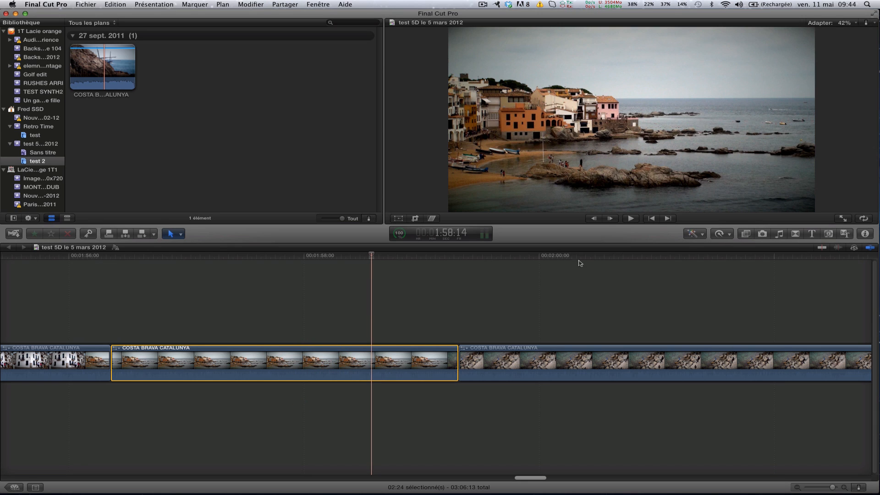
pyautogui.click(866, 234)
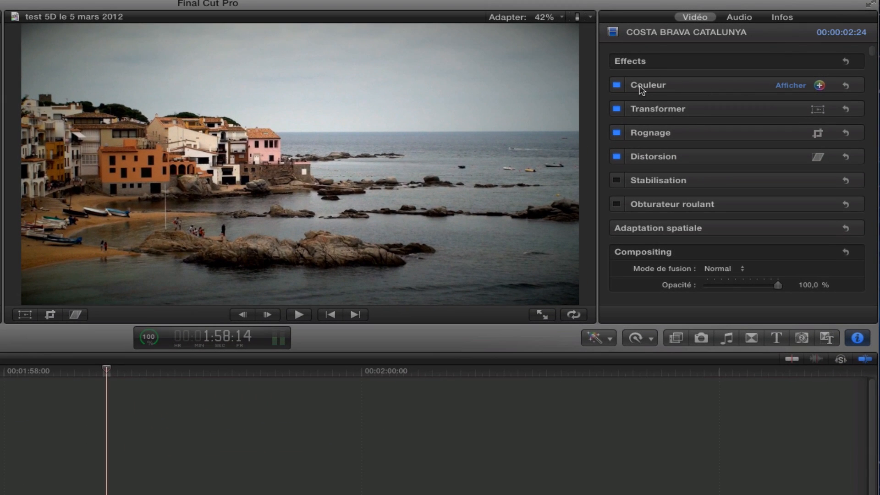
pyautogui.click(791, 86)
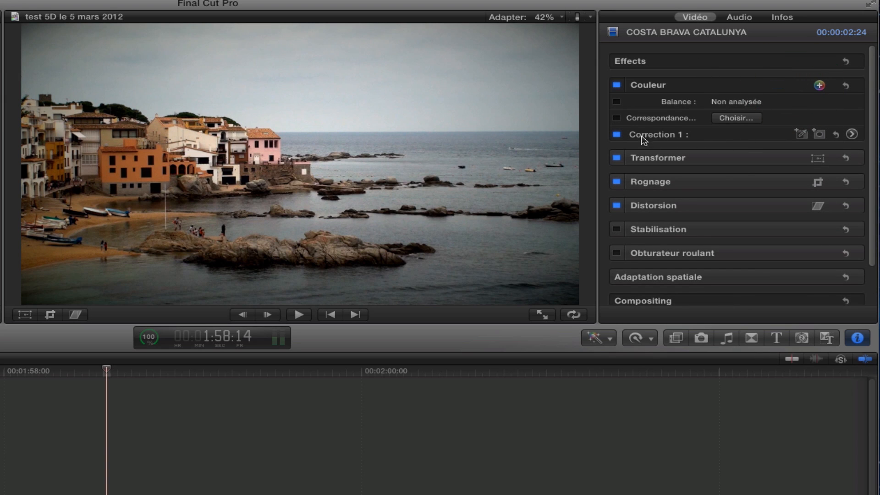
pyautogui.click(853, 134)
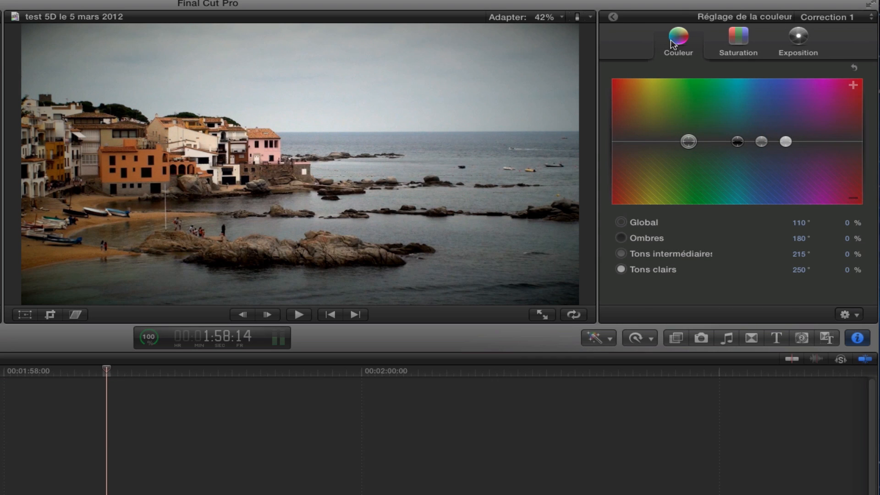
# - Review the exposure controls and the list of color presets, and return to the clip's video settings
pyautogui.click(738, 41)
pyautogui.click(799, 40)
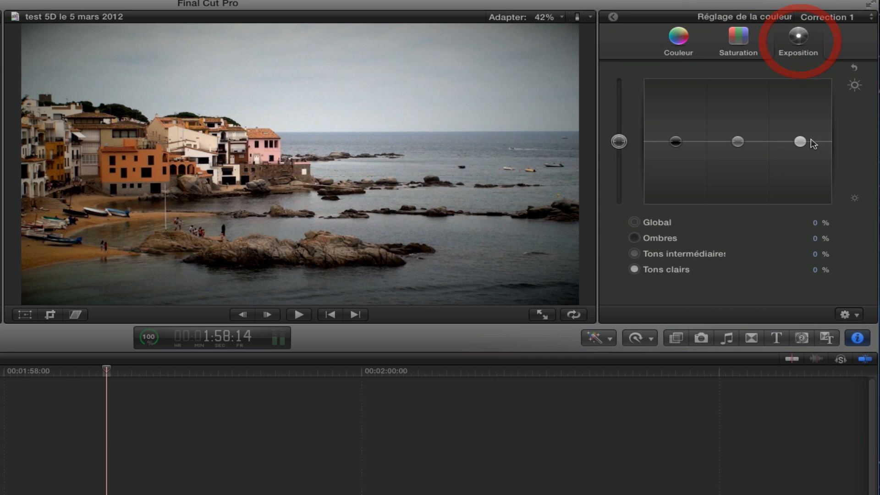
pyautogui.click(855, 314)
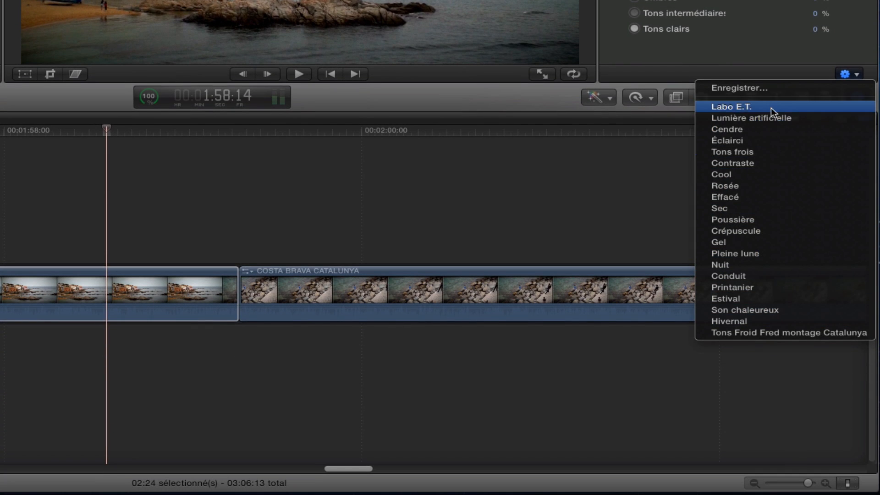
pyautogui.click(818, 336)
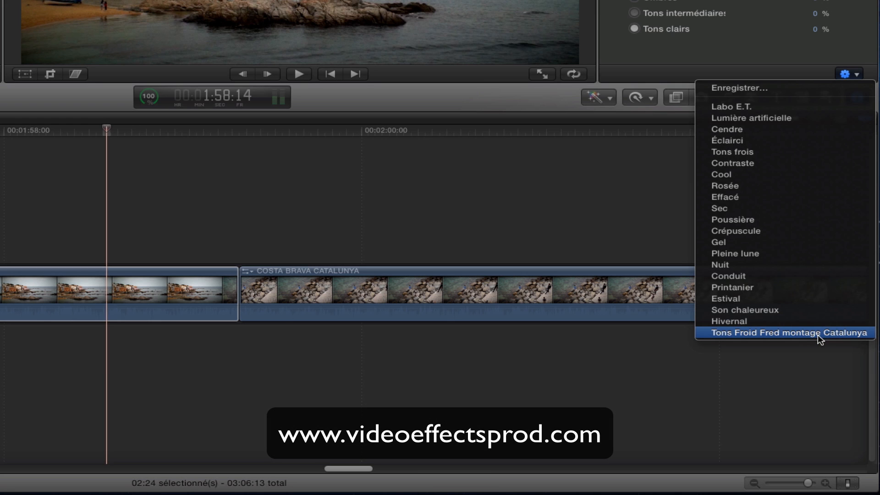
pyautogui.click(738, 40)
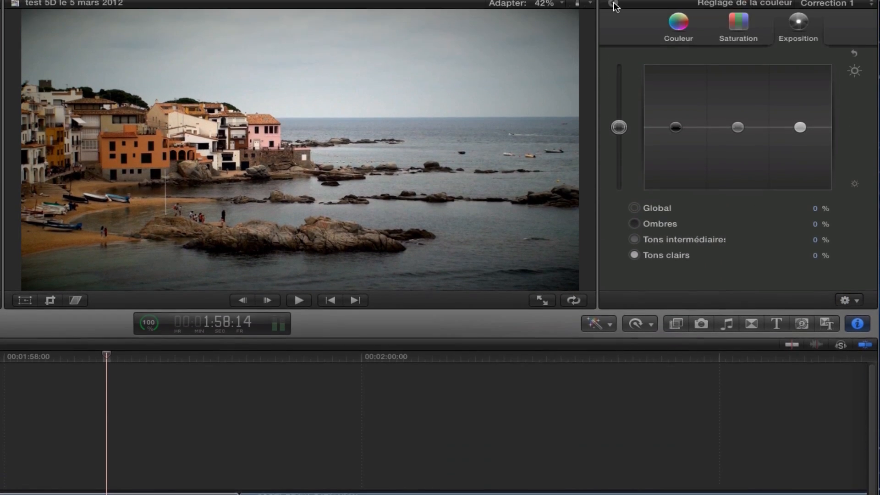
pyautogui.click(614, 4)
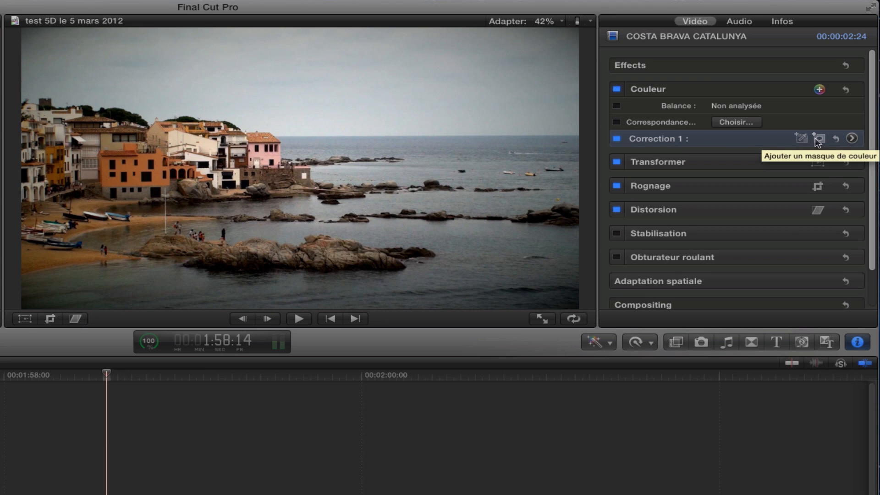
# - Add a color mask to Correction 1, sample the orange house façade, and extend the mask with its lower corner
pyautogui.click(801, 138)
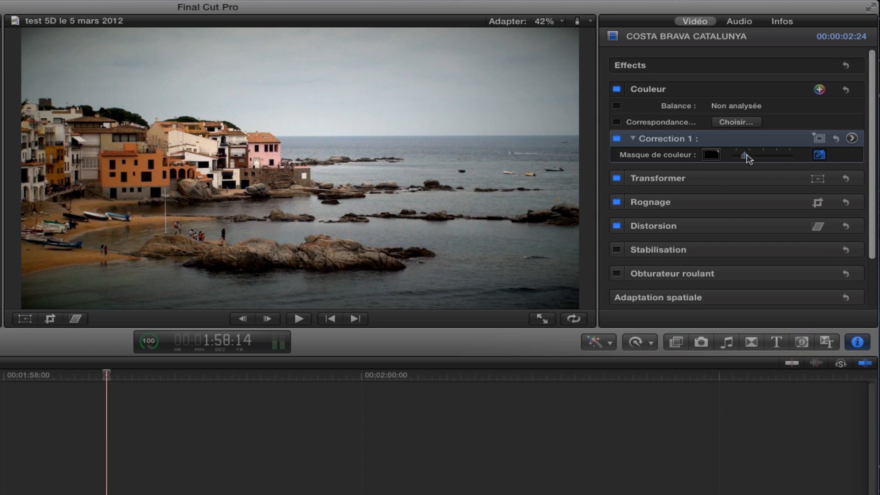
pyautogui.click(820, 155)
pyautogui.click(820, 155)
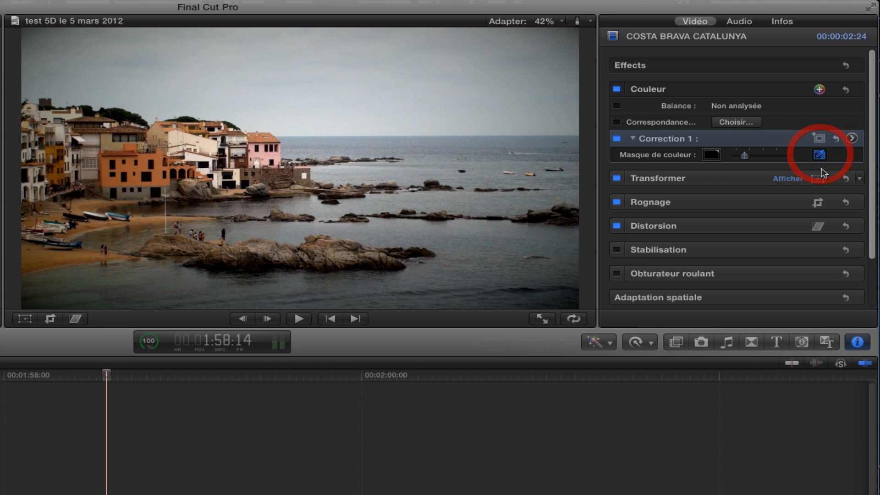
pyautogui.click(144, 164)
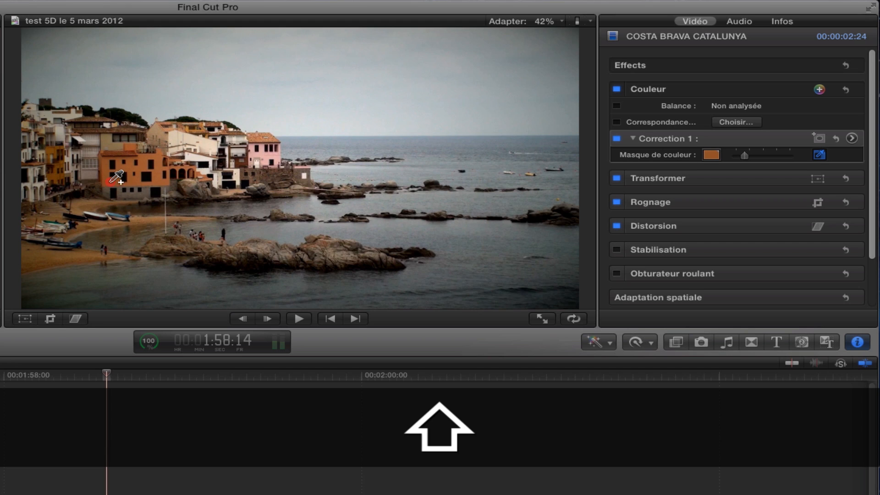
pyautogui.keyDown('shift'); pyautogui.click(111, 182); pyautogui.keyUp('shift')
pyautogui.moveTo(108, 183); pyautogui.dragTo(111, 176)
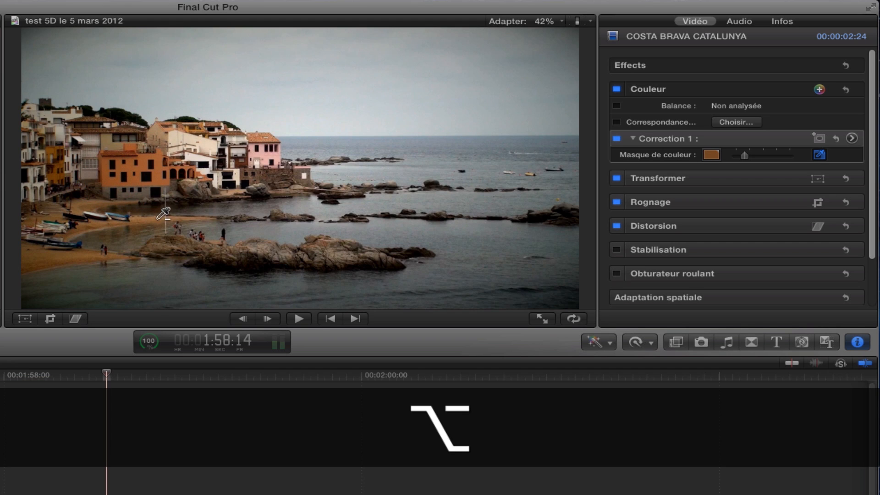
# - Subtract the sand tones of the beach from the color mask and refine the selection on the orange façade
pyautogui.keyDown('alt'); pyautogui.click(157, 220); pyautogui.keyUp('alt')
pyautogui.moveTo(158, 219); pyautogui.dragTo(141, 237)
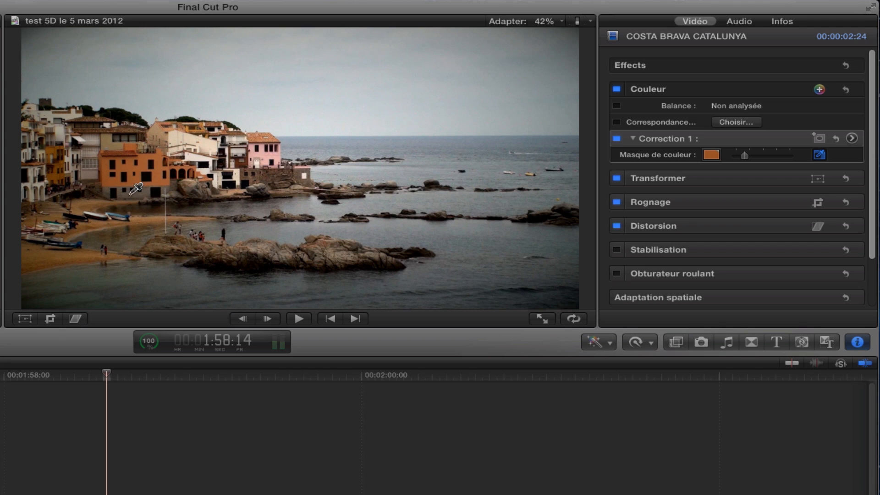
pyautogui.moveTo(109, 183); pyautogui.dragTo(112, 183)
# - Try tinting the area outside the mask yellow-green with Global at 73° and 32 %, and reset the color adjustment
pyautogui.click(852, 138)
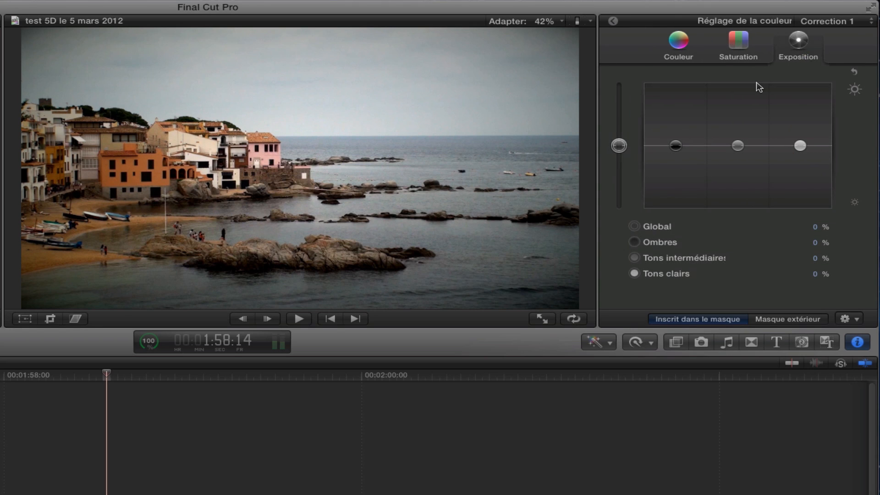
pyautogui.click(678, 41)
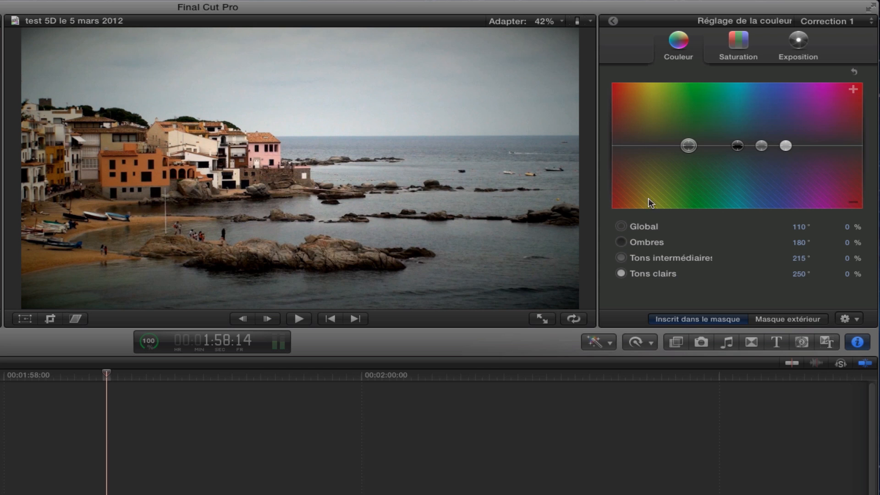
pyautogui.click(785, 318)
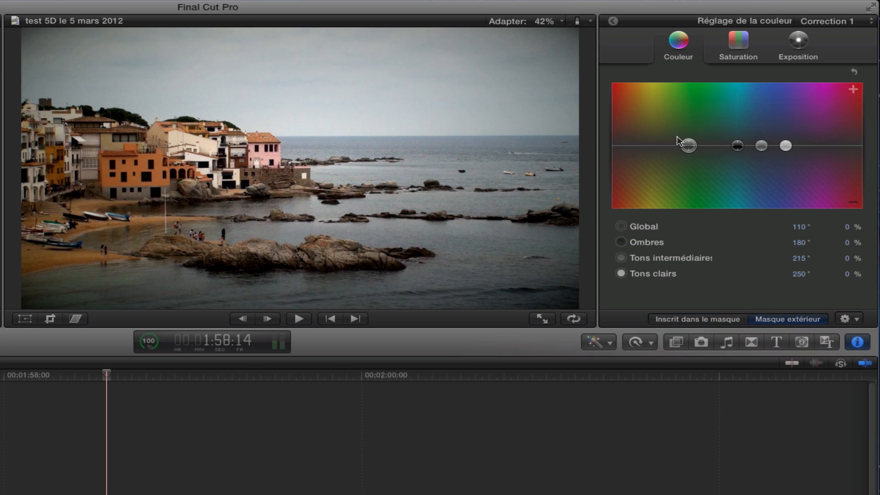
pyautogui.moveTo(665, 132); pyautogui.dragTo(657, 119)
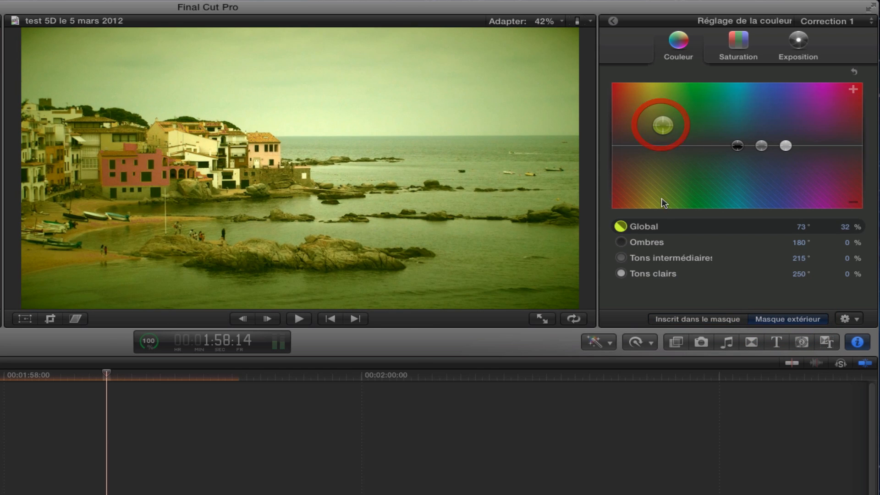
pyautogui.click(854, 74)
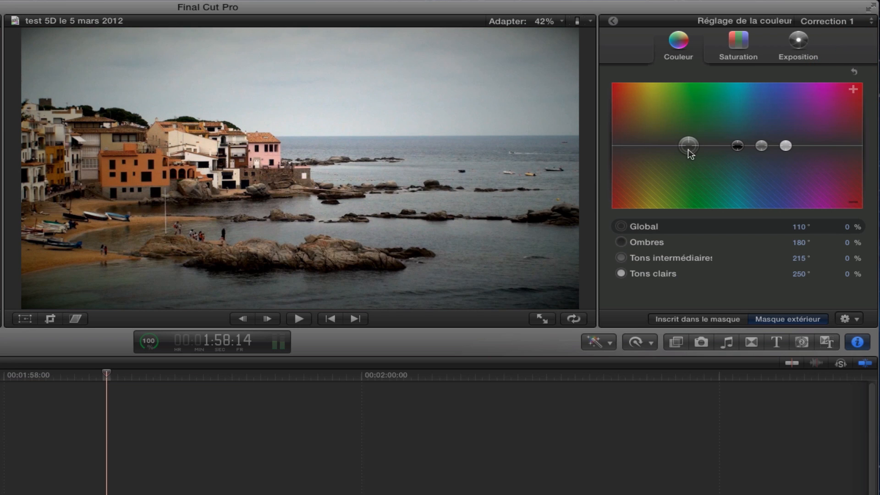
# - Tint the area inside the mask with Global at 72° and 54 %, and return to the clip's video settings
pyautogui.click(704, 322)
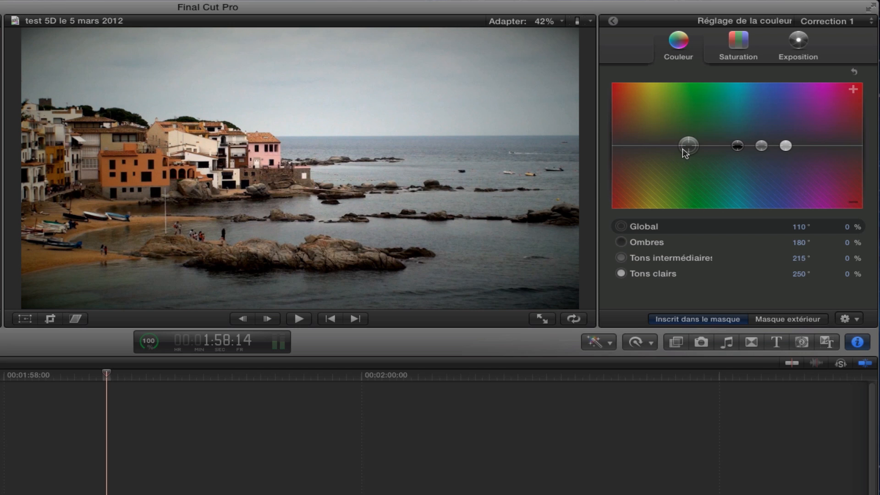
pyautogui.moveTo(667, 130); pyautogui.dragTo(659, 119)
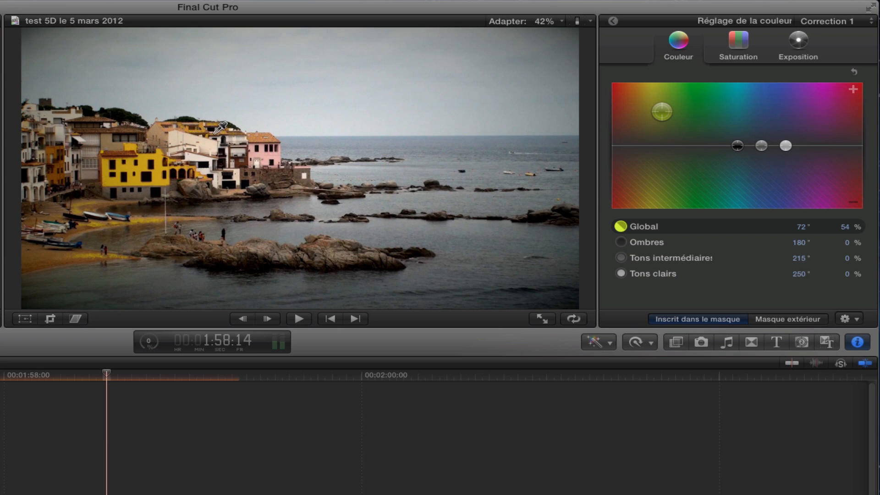
pyautogui.click(613, 23)
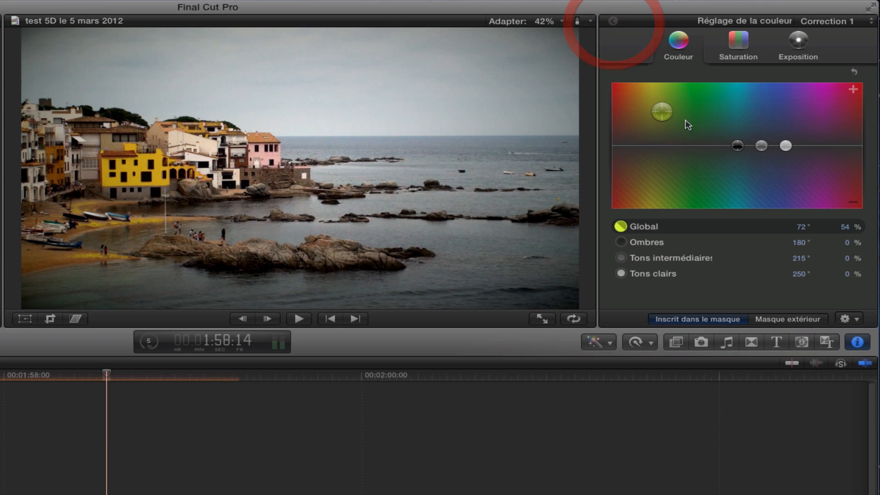
pyautogui.click(676, 156)
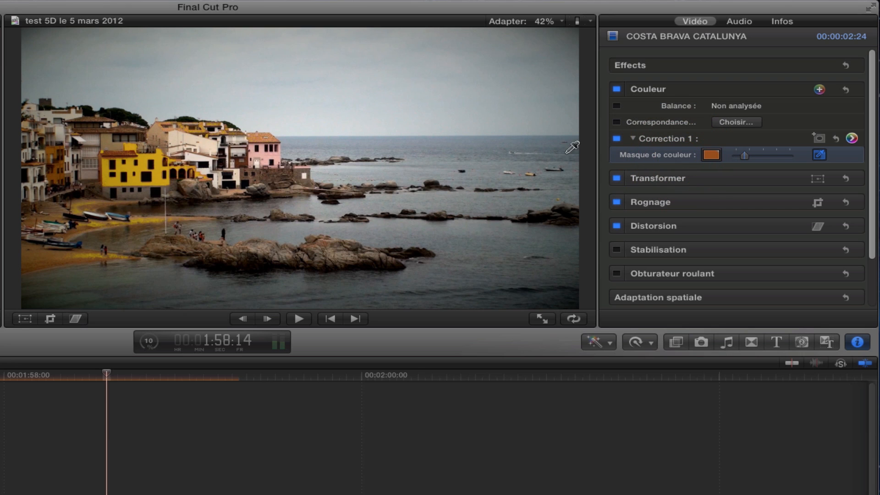
# - Try to subtract the small structure above the orange house from the mask, and add the façade's upper edge
pyautogui.press('alt')
pyautogui.keyDown('alt'); pyautogui.click(131, 146); pyautogui.keyUp('alt')
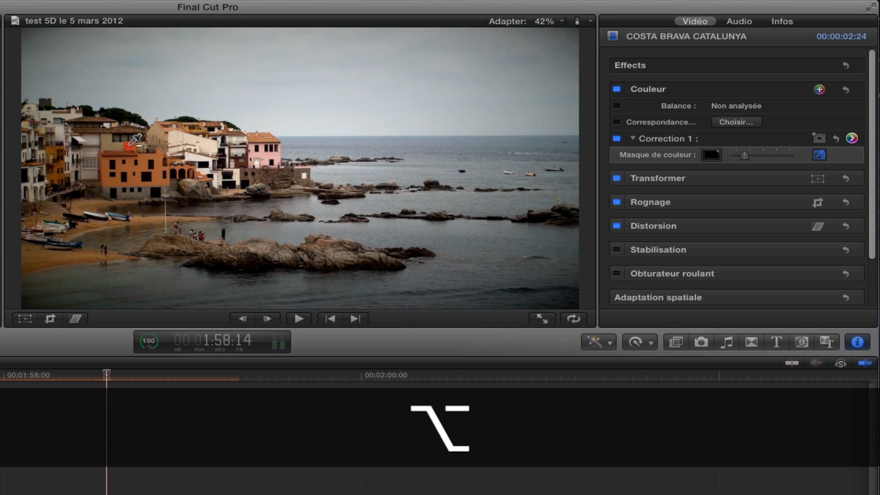
pyautogui.keyDown('alt'); pyautogui.click(129, 146); pyautogui.keyUp('alt')
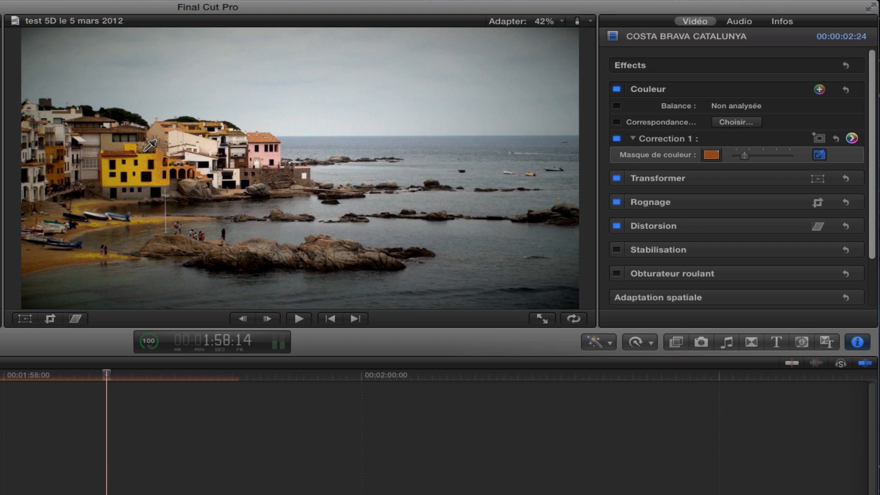
pyautogui.press('shift')
pyautogui.keyDown('shift'); pyautogui.click(161, 161); pyautogui.keyUp('shift')
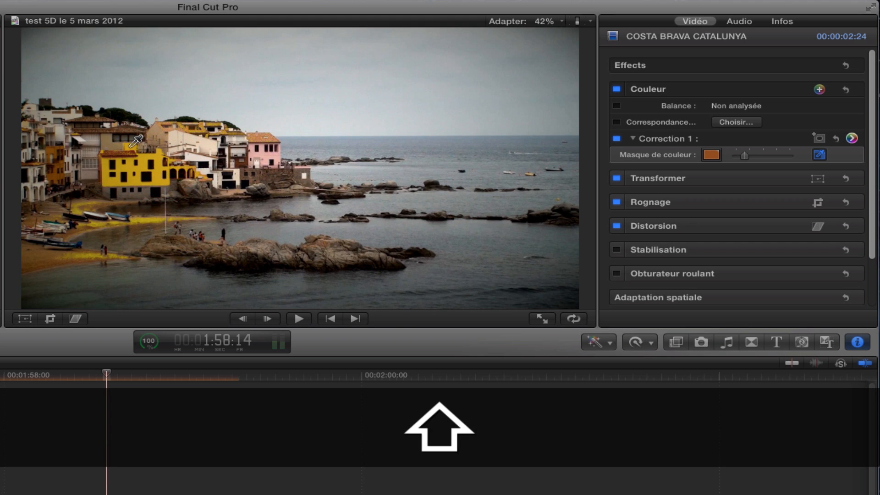
# - Rework the color mask by subtracting and adding tones around the roof and front of the painted house
pyautogui.press('alt')
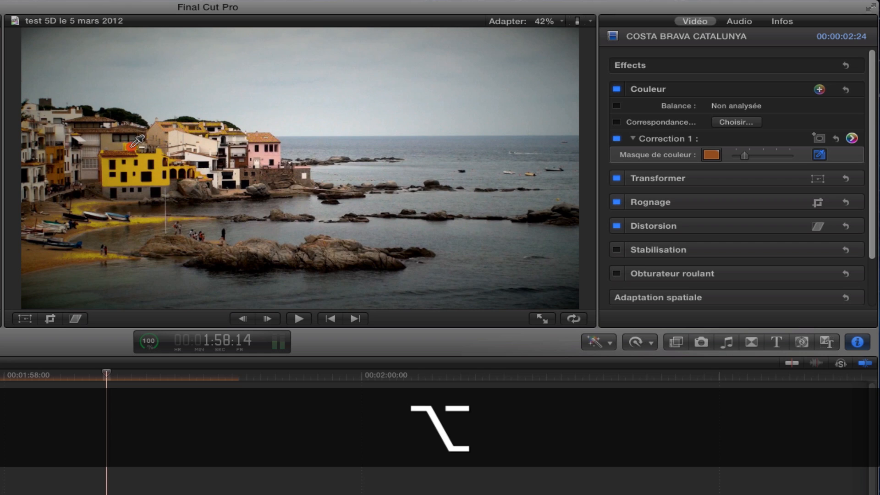
pyautogui.keyDown('alt'); pyautogui.click(131, 147); pyautogui.keyUp('alt')
pyautogui.moveTo(123, 145)
pyautogui.mouseDown()
pyautogui.moveTo(130, 161)
pyautogui.moveTo(118, 158)
pyautogui.mouseUp()
pyautogui.press('shift')
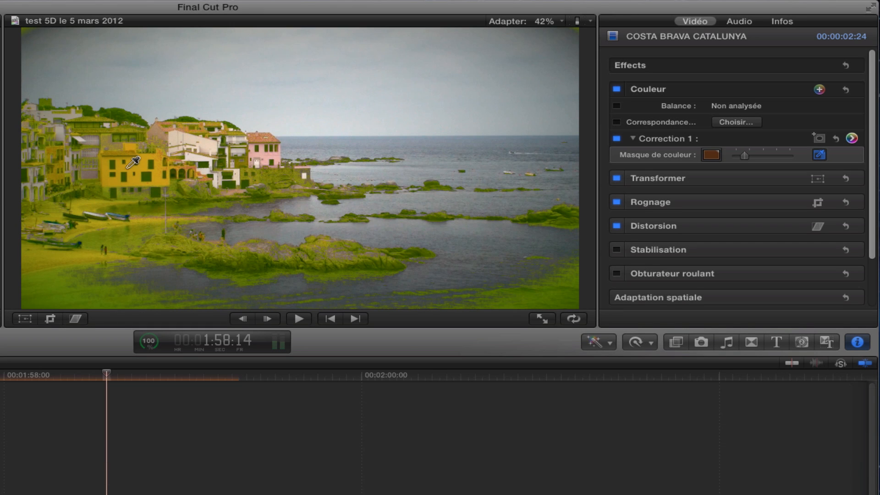
pyautogui.press('alt')
pyautogui.moveTo(137, 163); pyautogui.dragTo(135, 163)
pyautogui.press('shift')
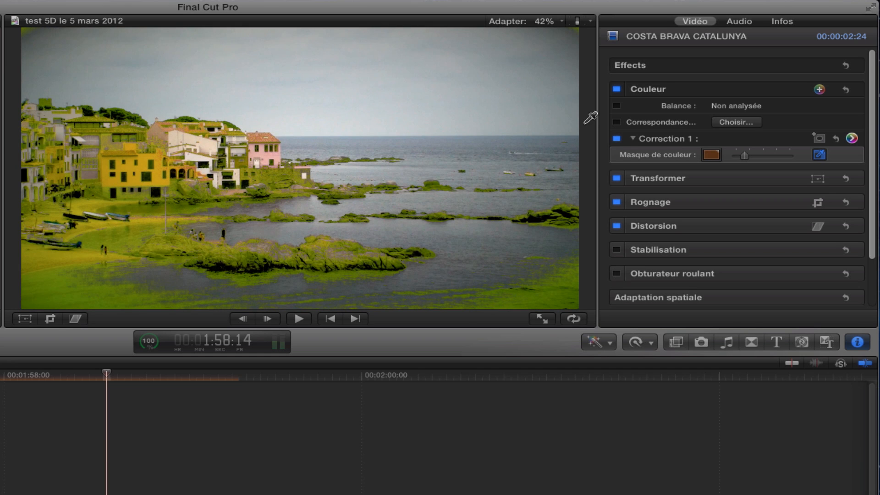
# - Reset Correction 1 and resample its color mask on the orange house façade, adding both lower corners
pyautogui.click(820, 156)
pyautogui.click(837, 139)
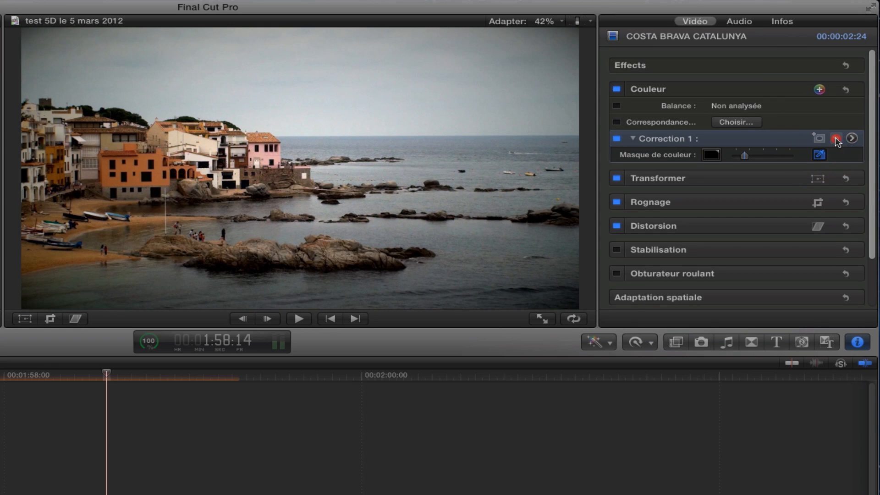
pyautogui.click(650, 158)
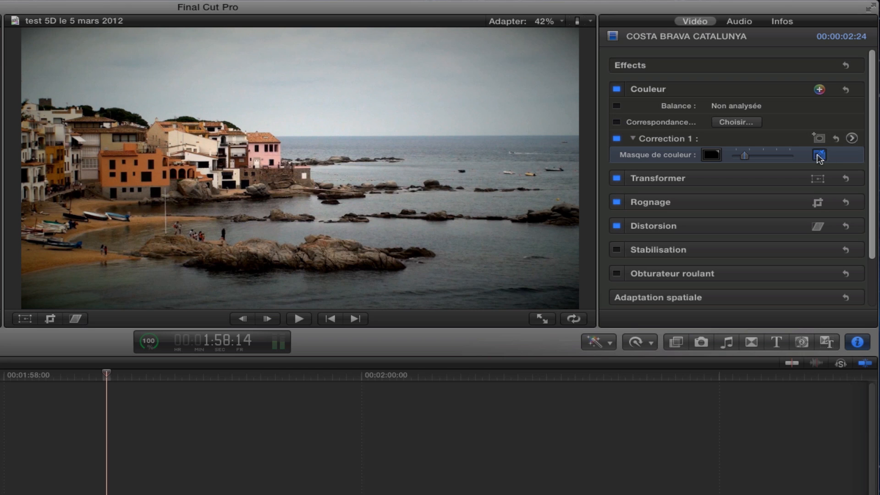
pyautogui.click(131, 166)
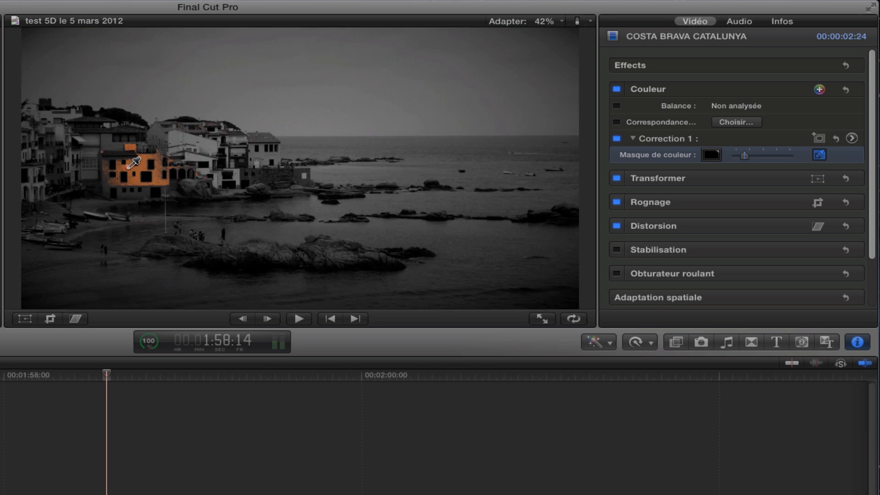
pyautogui.keyDown('shift'); pyautogui.click(107, 182); pyautogui.keyUp('shift')
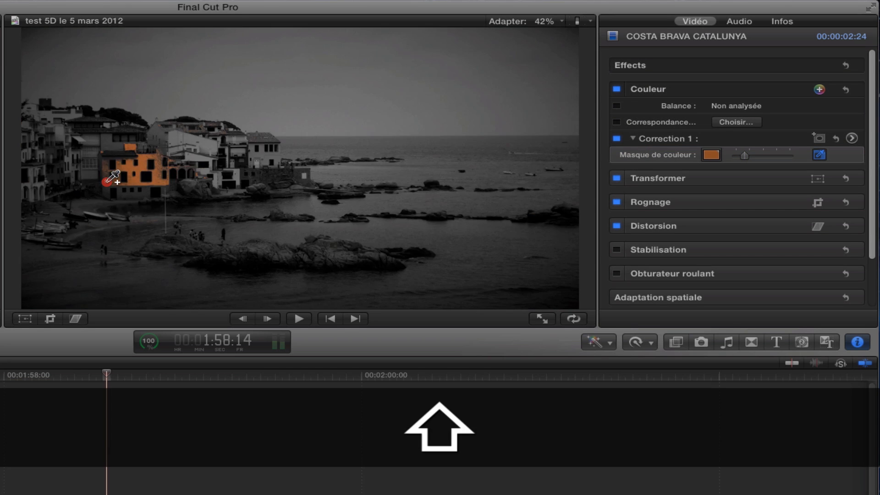
pyautogui.keyDown('shift'); pyautogui.click(160, 179); pyautogui.keyUp('shift')
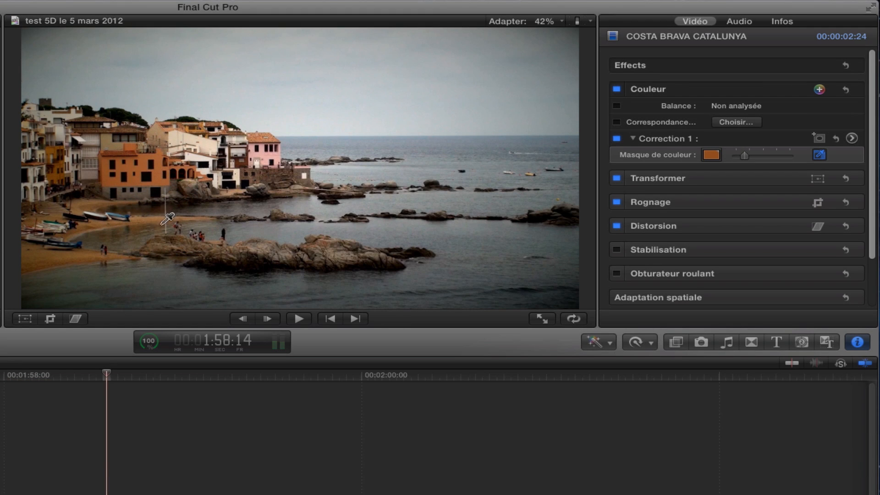
# - Tint the house inside Correction 1's mask with Global at 73° and 51 %, and return to the clip's video settings
pyautogui.click(853, 138)
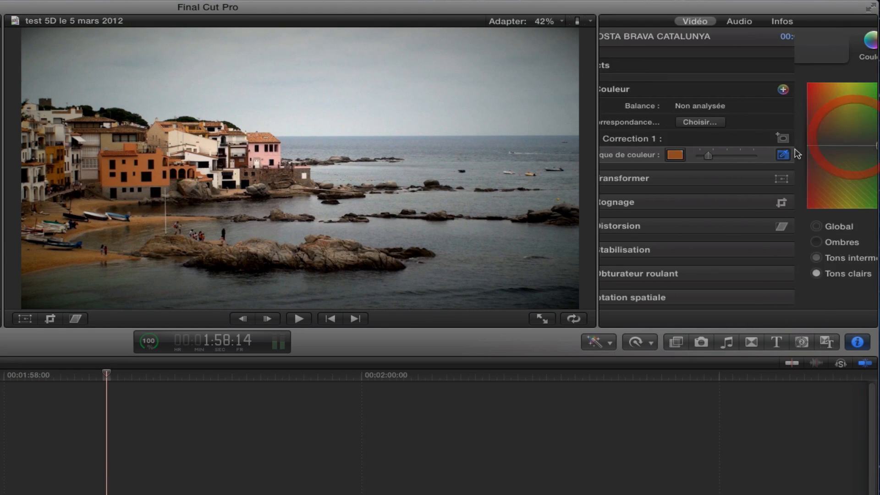
pyautogui.moveTo(688, 145); pyautogui.dragTo(664, 116)
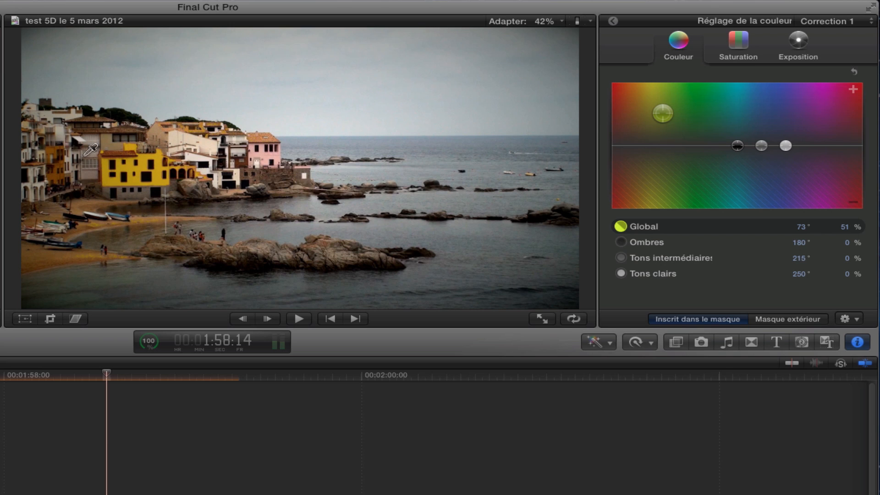
pyautogui.click(614, 21)
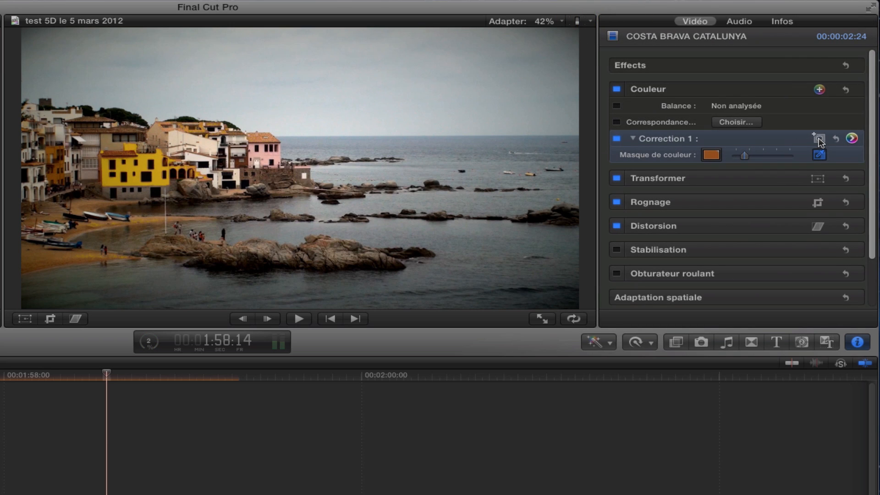
# - Add a shape mask to Correction 1 and fit it as a flat ellipse with a narrow feather around the yellow house
pyautogui.click(818, 138)
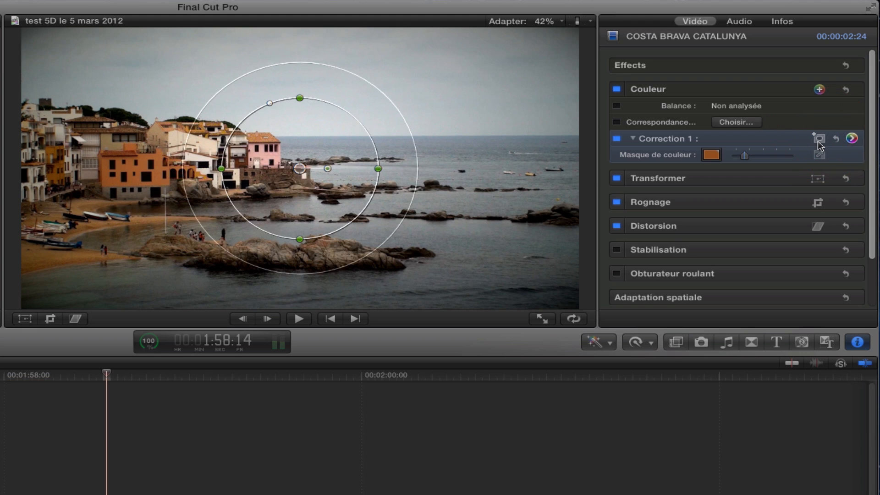
pyautogui.moveTo(299, 98); pyautogui.dragTo(304, 142)
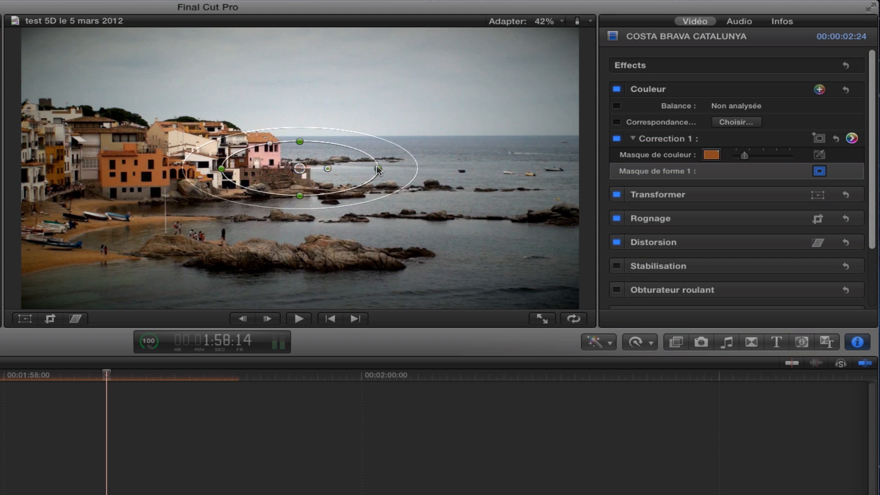
pyautogui.moveTo(377, 167); pyautogui.dragTo(80, 160)
pyautogui.moveTo(145, 143); pyautogui.dragTo(169, 172)
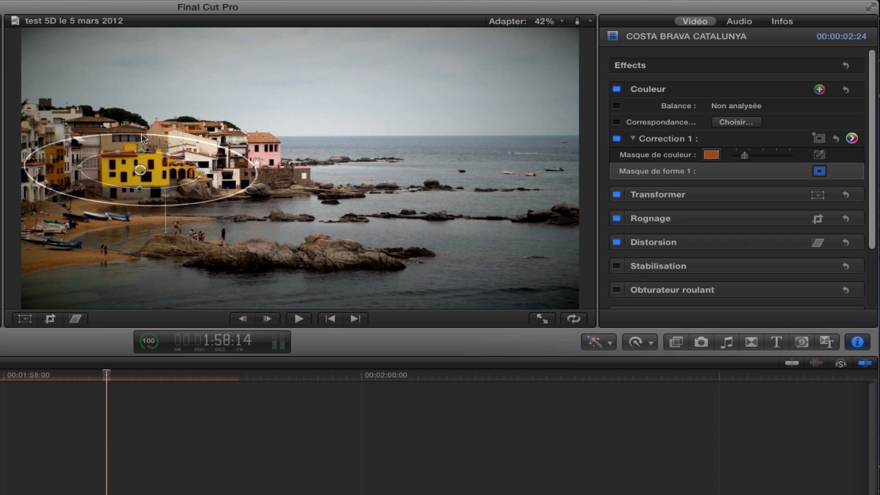
pyautogui.moveTo(143, 136); pyautogui.dragTo(140, 172)
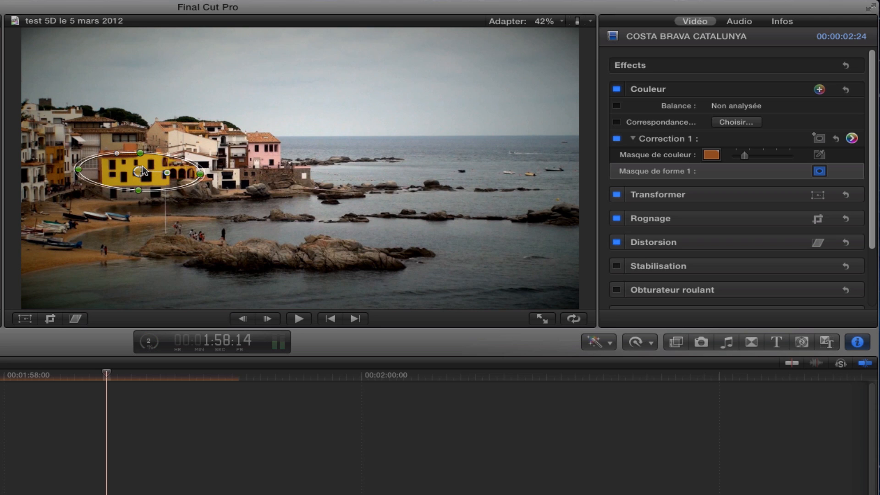
# - Add a second color correction with a color mask sampled on the pink house, including further tones across its façade
pyautogui.click(820, 90)
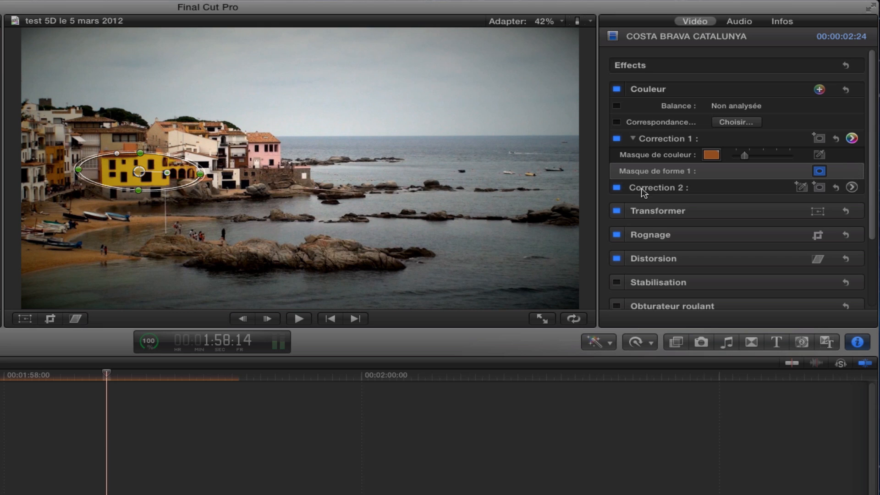
pyautogui.click(802, 188)
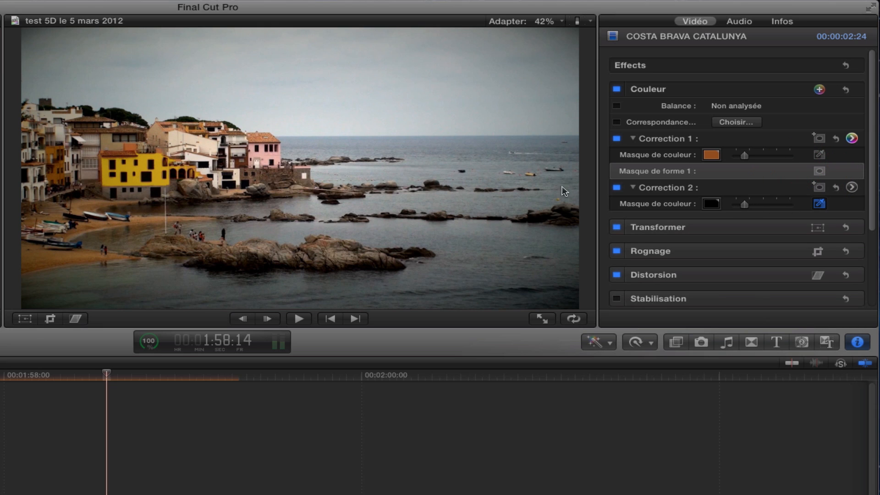
pyautogui.click(263, 154)
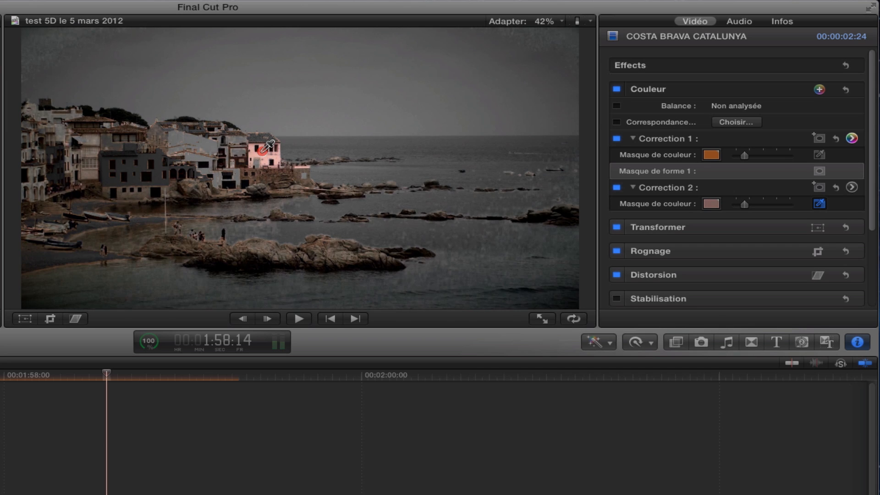
pyautogui.click(263, 153)
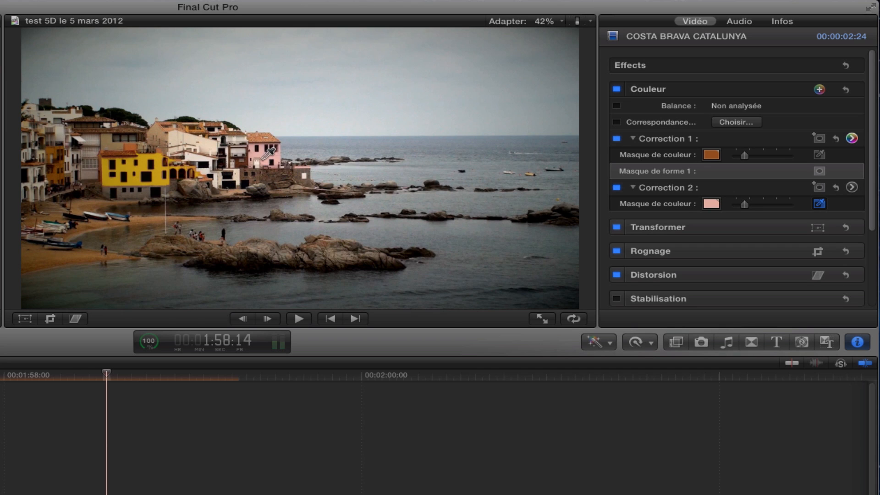
pyautogui.keyDown('shift'); pyautogui.click(253, 148); pyautogui.keyUp('shift')
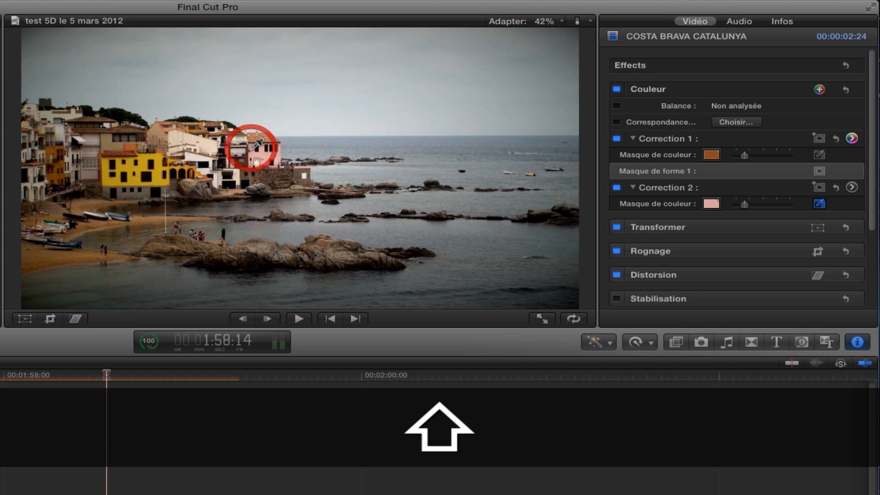
pyautogui.keyDown('shift'); pyautogui.click(277, 152); pyautogui.keyUp('shift')
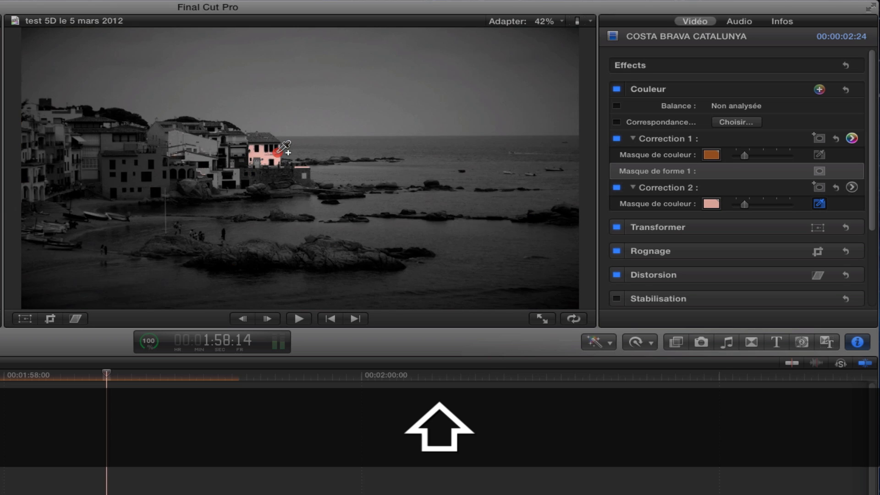
pyautogui.keyDown('shift'); pyautogui.click(260, 157); pyautogui.keyUp('shift')
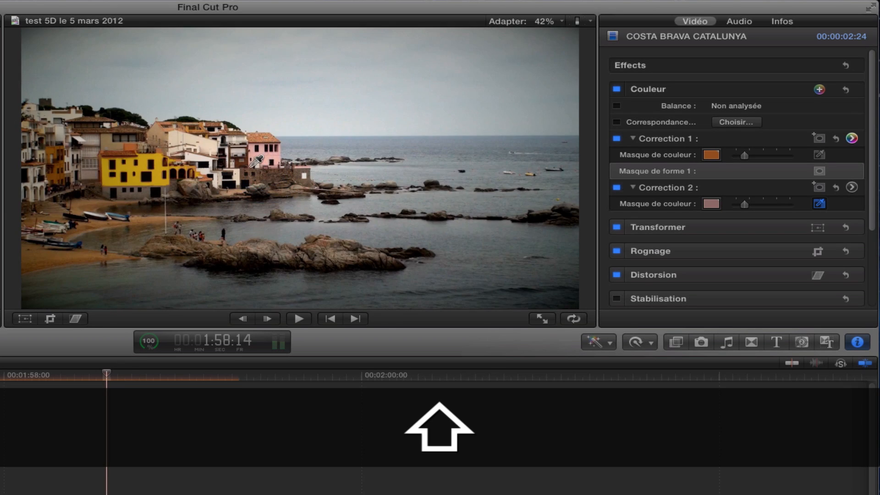
pyautogui.keyDown('shift'); pyautogui.click(253, 164); pyautogui.keyUp('shift')
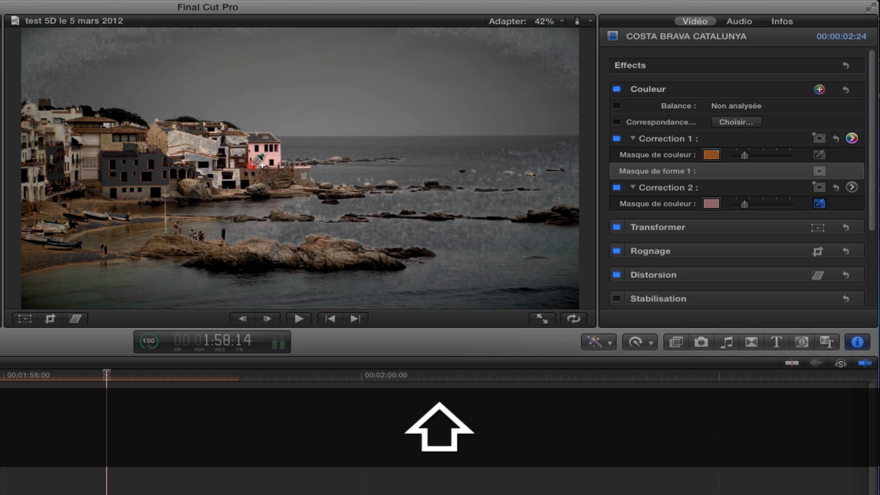
# - Tint the area inside Correction 2's mask with Global at 63° and 42 %, and return to the clip's video settings
pyautogui.click(852, 188)
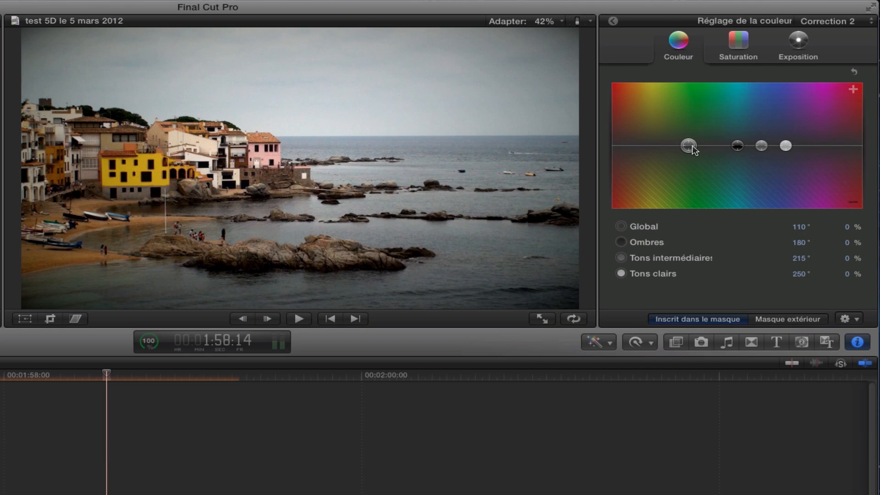
pyautogui.moveTo(693, 148); pyautogui.dragTo(660, 123)
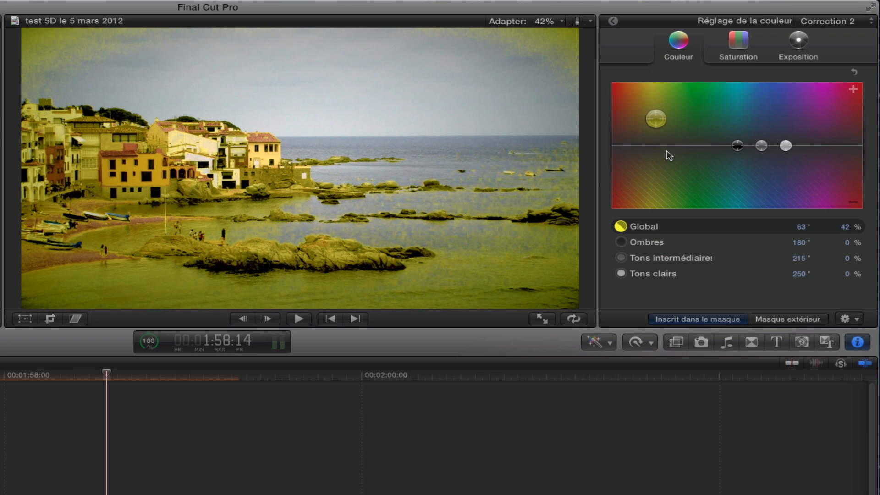
pyautogui.click(613, 21)
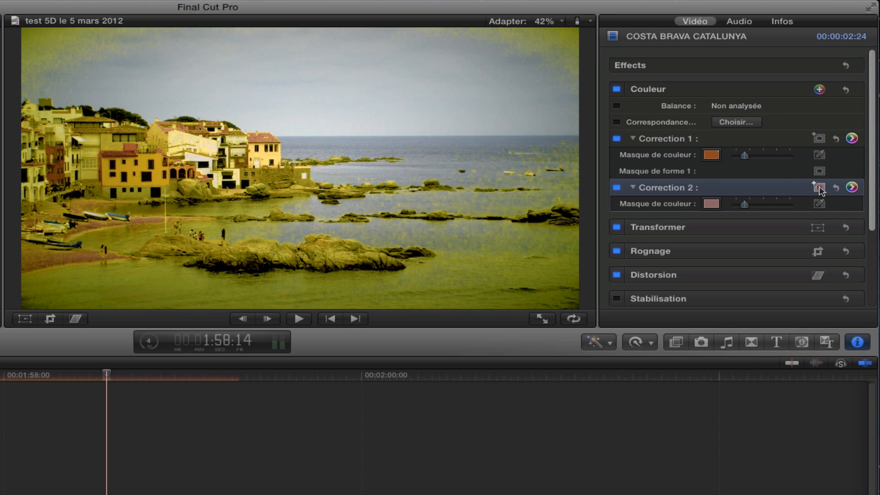
# - Add a shape mask to Correction 2 and shrink it into a small ellipse around the pink house
pyautogui.click(819, 188)
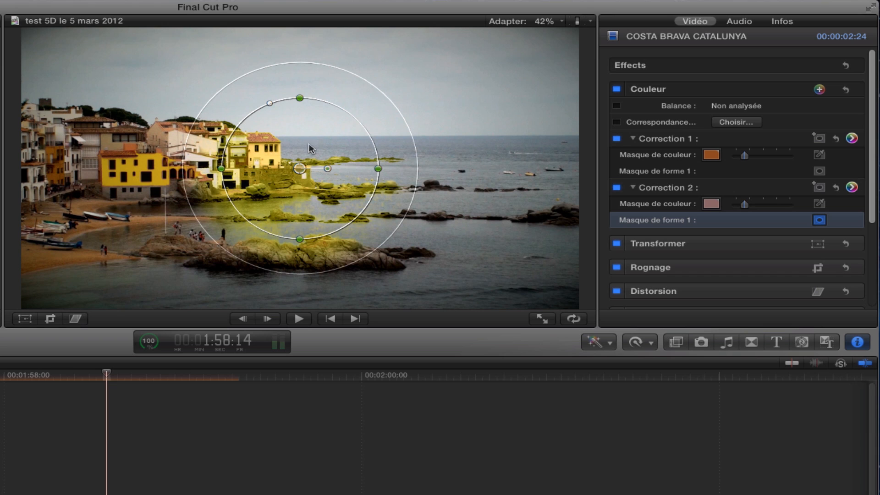
pyautogui.moveTo(300, 101); pyautogui.dragTo(303, 142)
pyautogui.moveTo(382, 170); pyautogui.dragTo(266, 143)
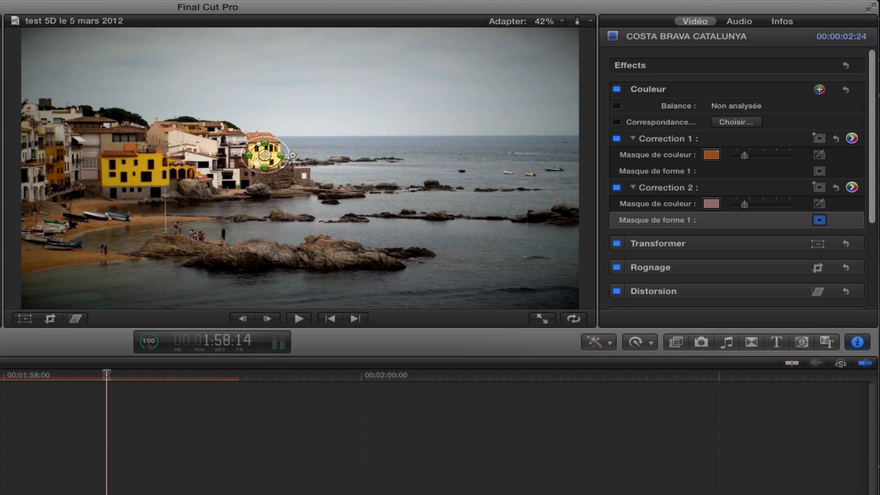
# - Move the playhead to 1:58:05, reveal the Rognage and Transformer parameters, and compare their keyframe controls with those of Couleur
pyautogui.click(44, 375)
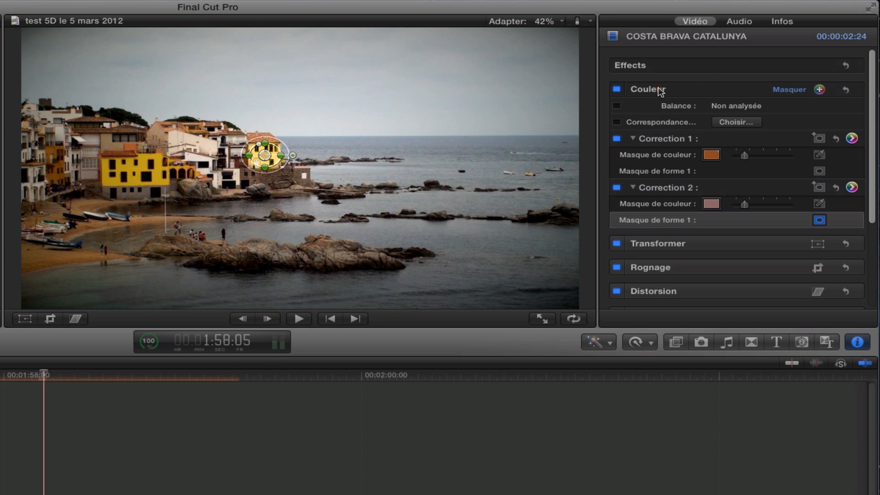
pyautogui.click(674, 250)
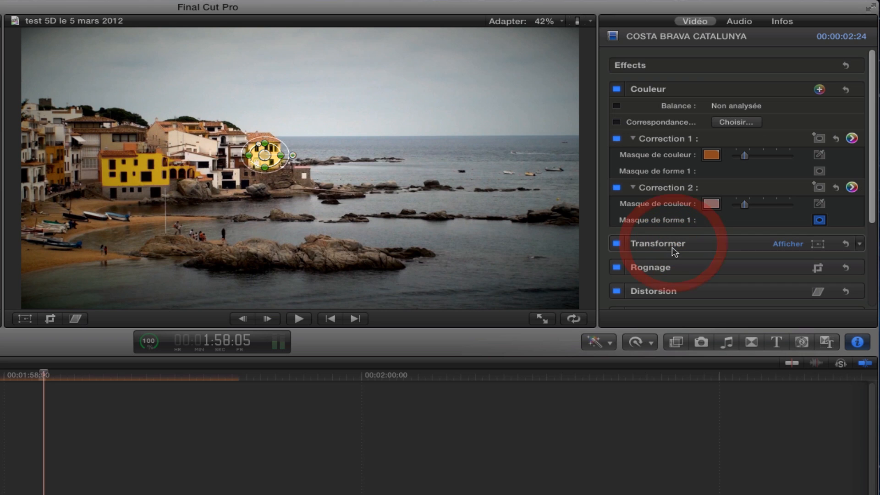
pyautogui.click(787, 267)
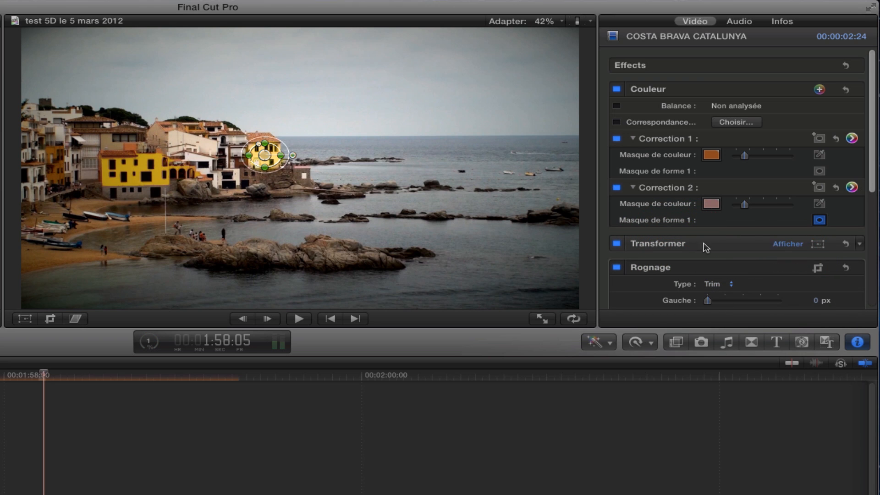
pyautogui.click(789, 243)
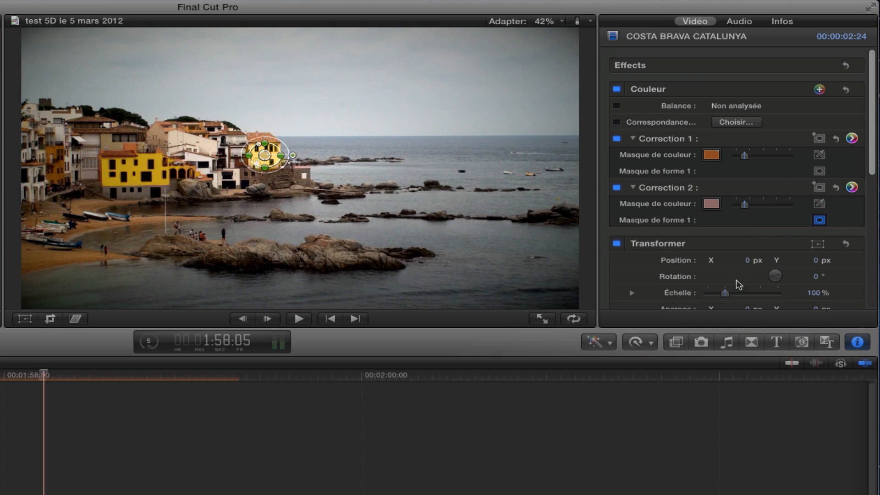
pyautogui.click(706, 264)
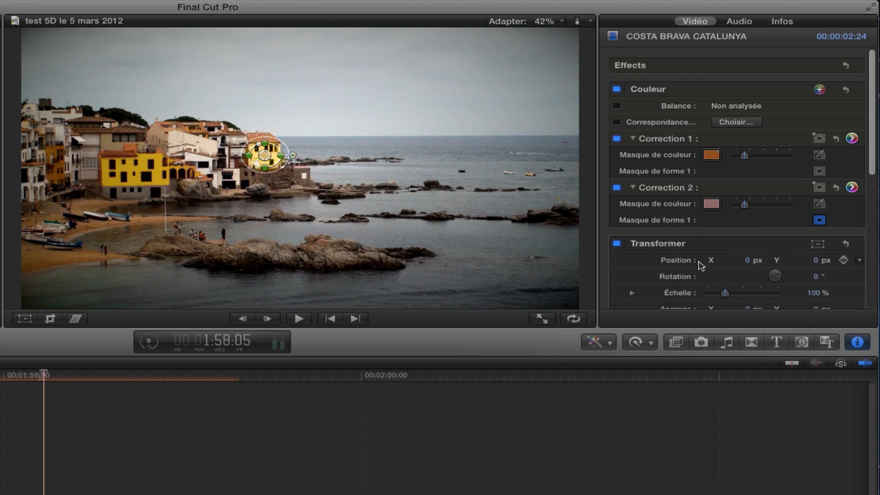
pyautogui.click(655, 91)
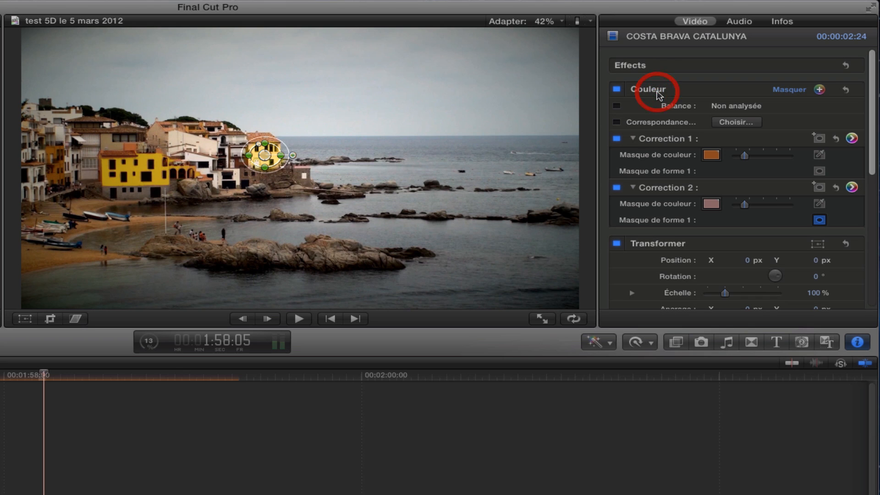
# - Select Correction 1 and step three frames back and forward to check its shape mask against the house
pyautogui.click(664, 142)
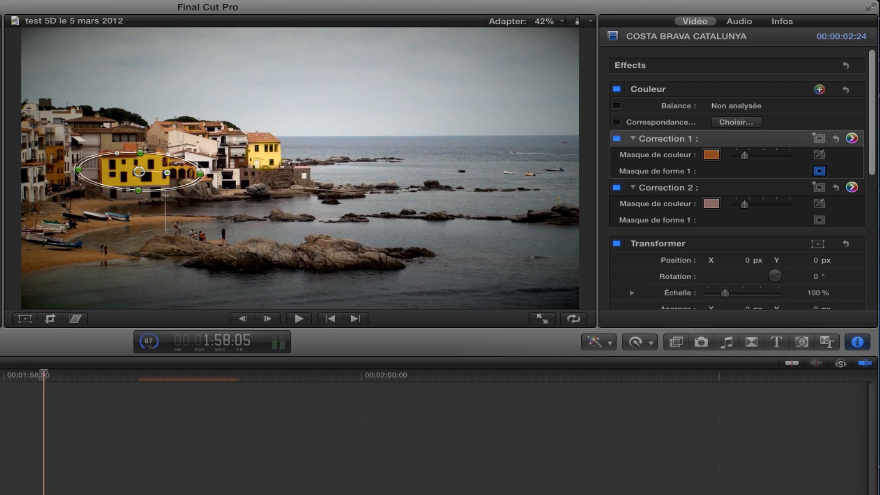
pyautogui.press('Left')
pyautogui.press('Left')
pyautogui.press('Left')
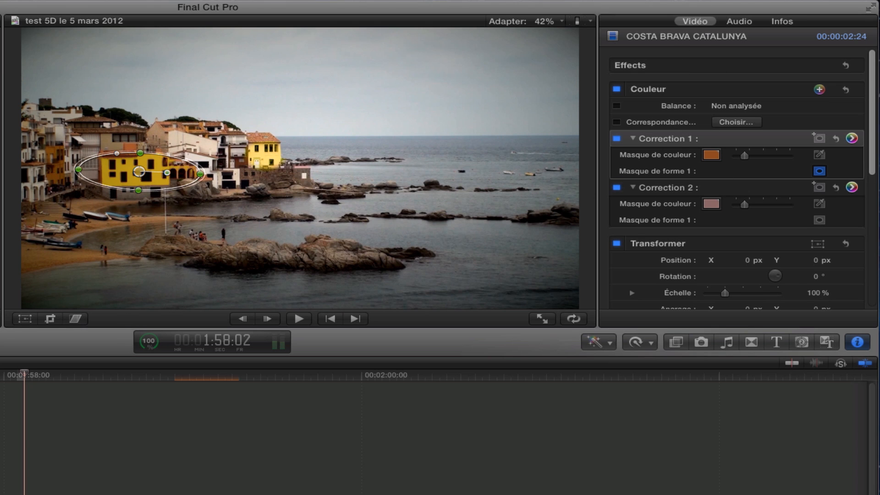
pyautogui.press('Right')
pyautogui.press('Right')
pyautogui.press('Right')
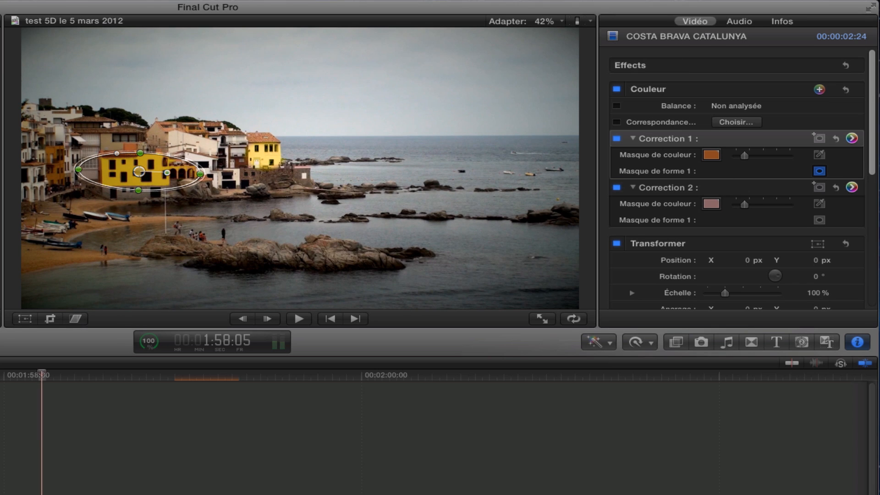